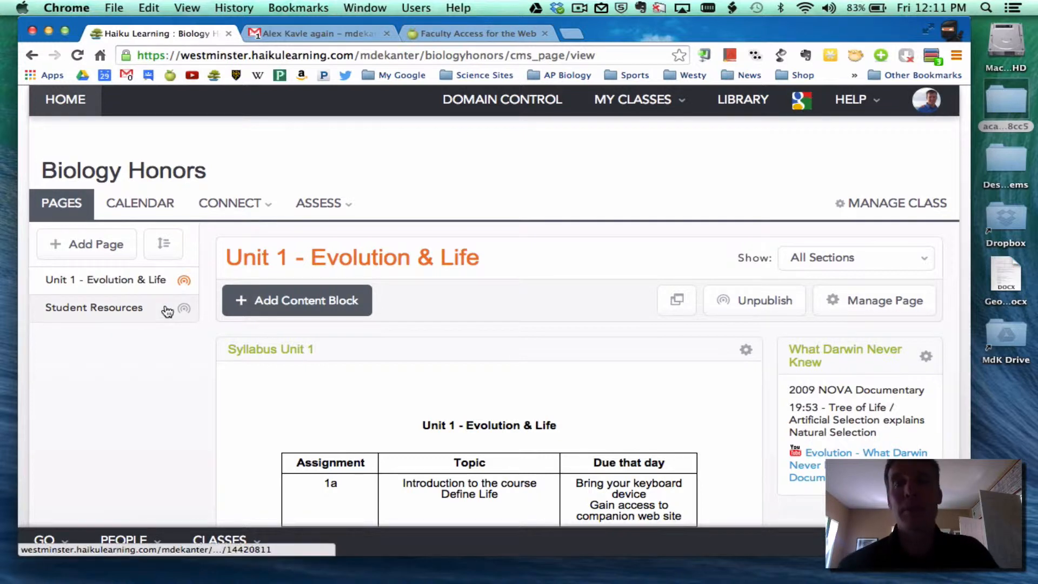
Start a new gradebook in the Biology Honors class's grades area and name it Biology Honors.
{"action": "left_click", "coordinate": [343, 212]}
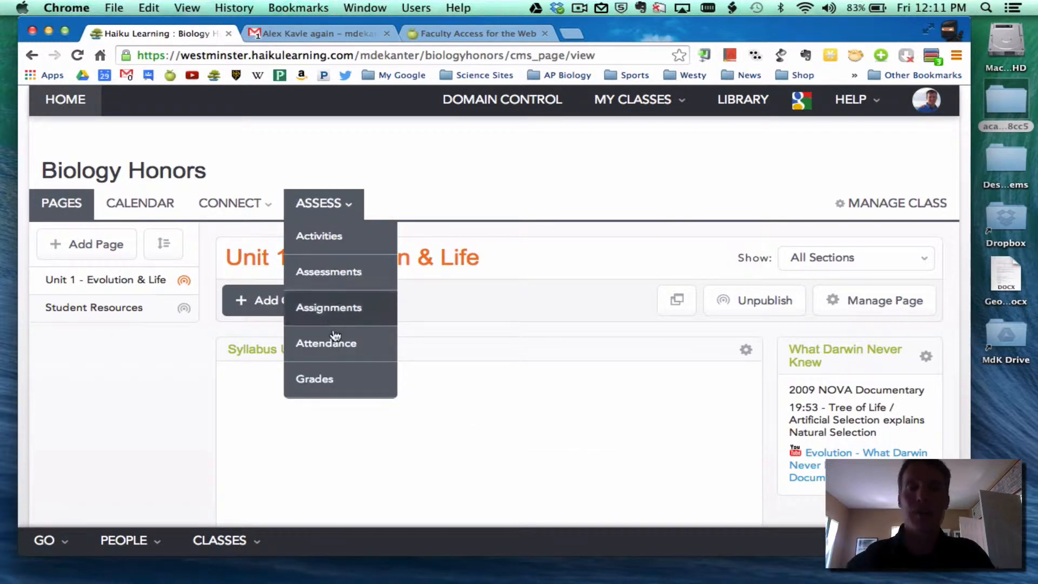
{"action": "left_click", "coordinate": [328, 377]}
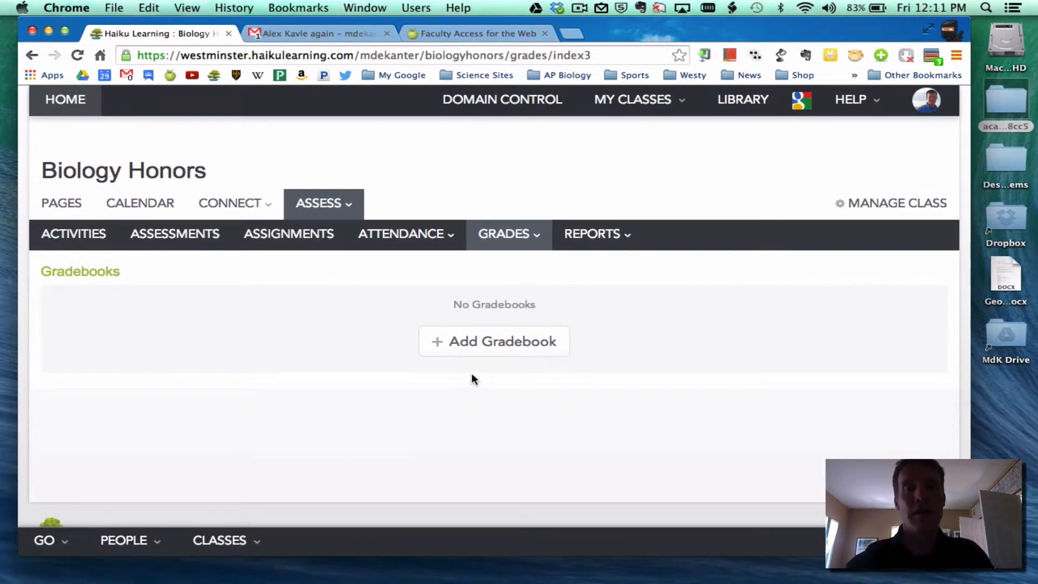
{"action": "left_click", "coordinate": [468, 343]}
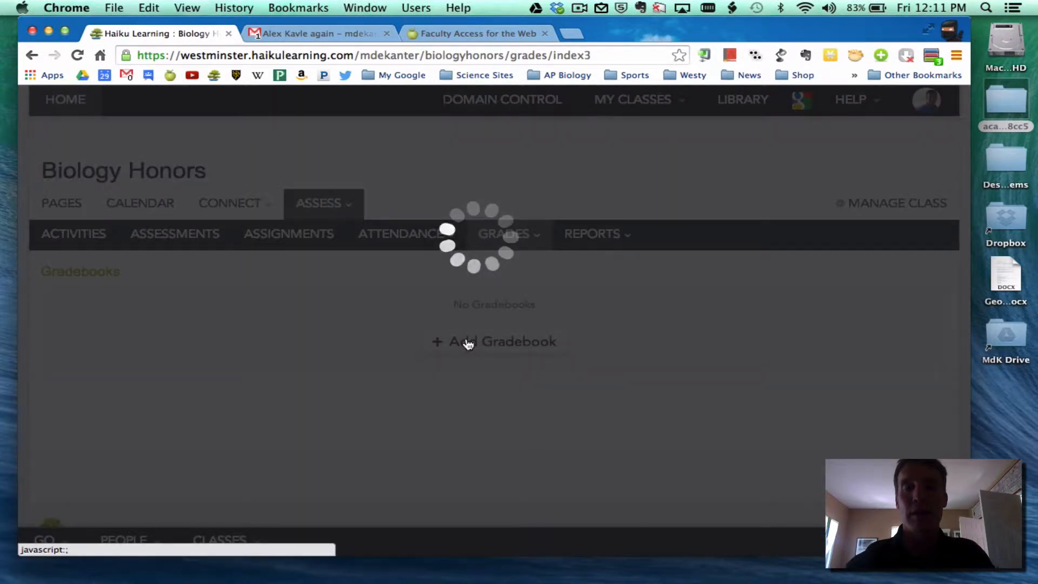
{"action": "type", "text": "B"}
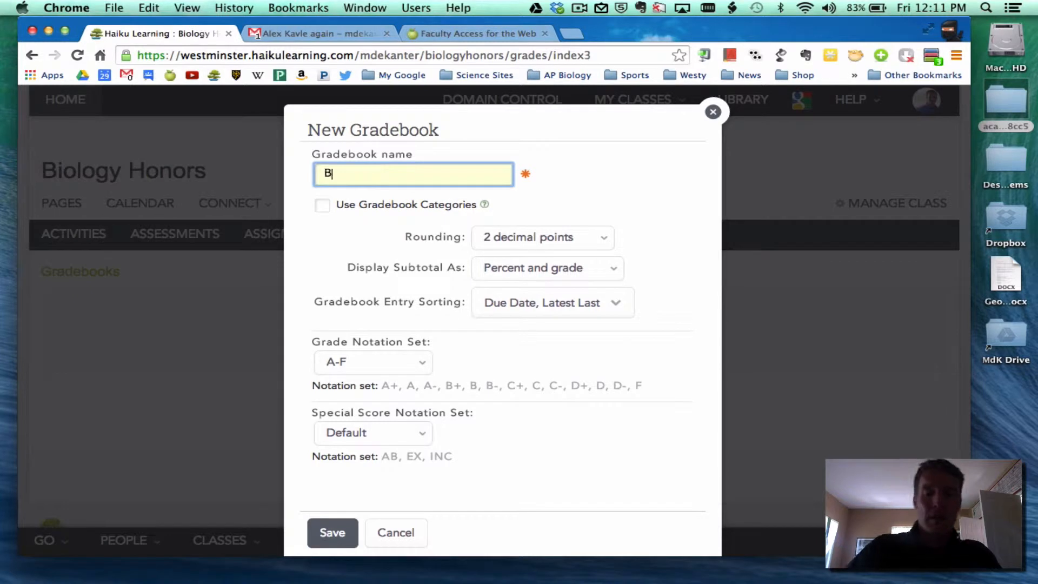
{"action": "type", "text": "iology H"}
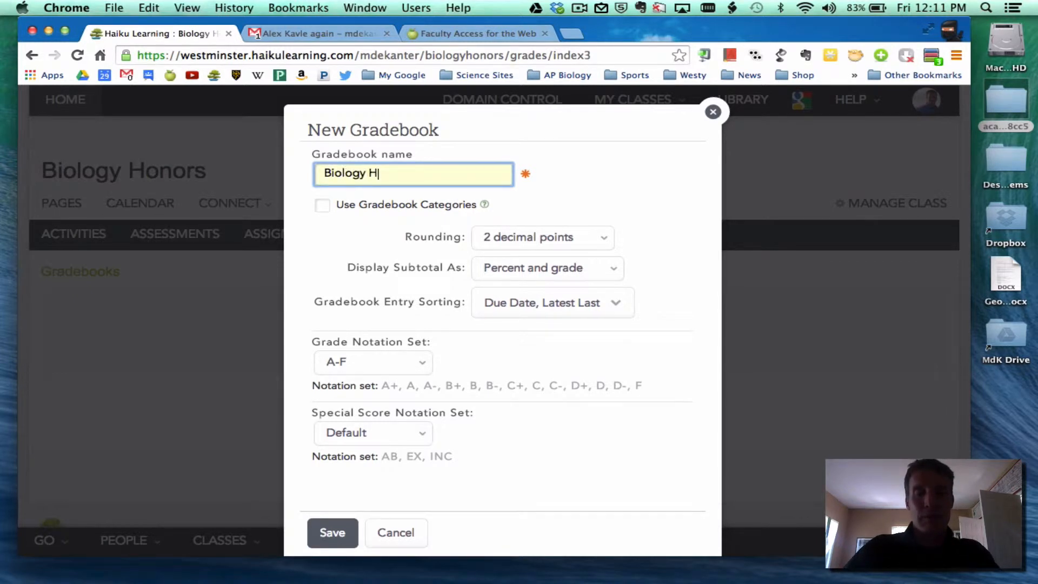
{"action": "type", "text": "onors"}
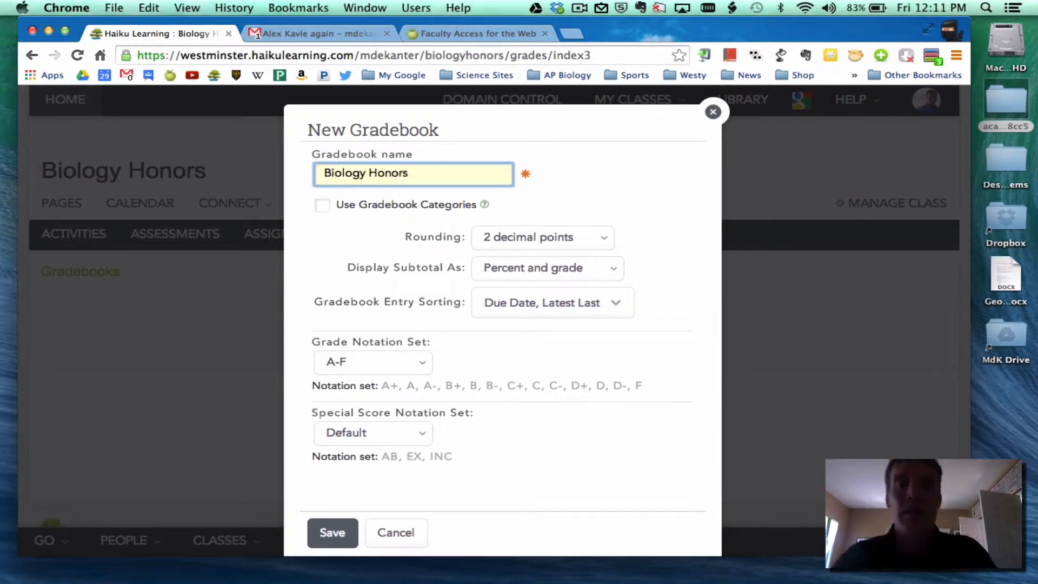
Enable gradebook categories, choose the Default special score set containing AB, ABU, EX and MISS, and save the gradebook settings.
{"action": "left_click", "coordinate": [323, 205]}
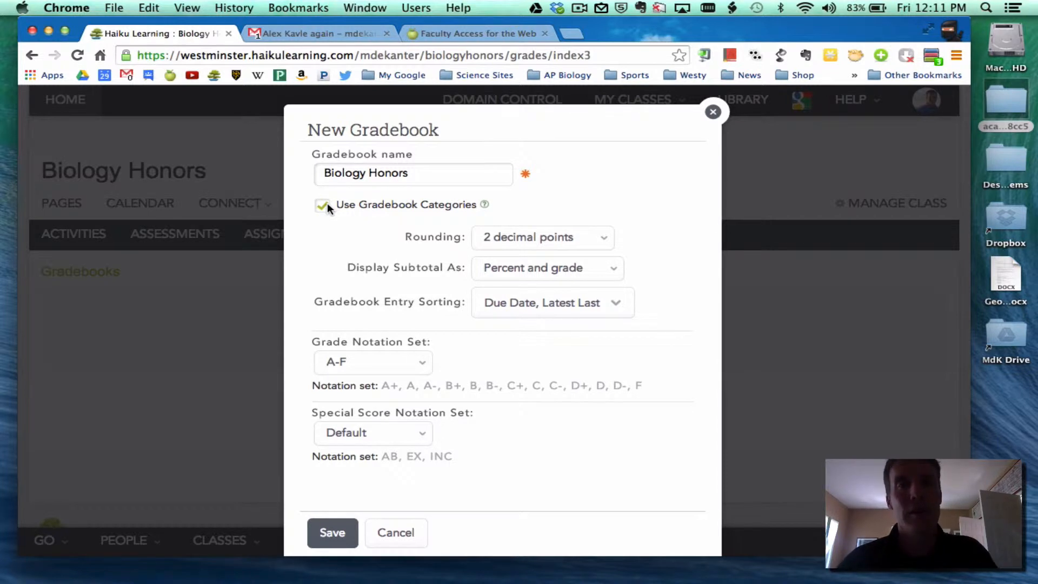
{"action": "scroll", "coordinate": [365, 205], "scroll_direction": "down", "scroll_amount": 1}
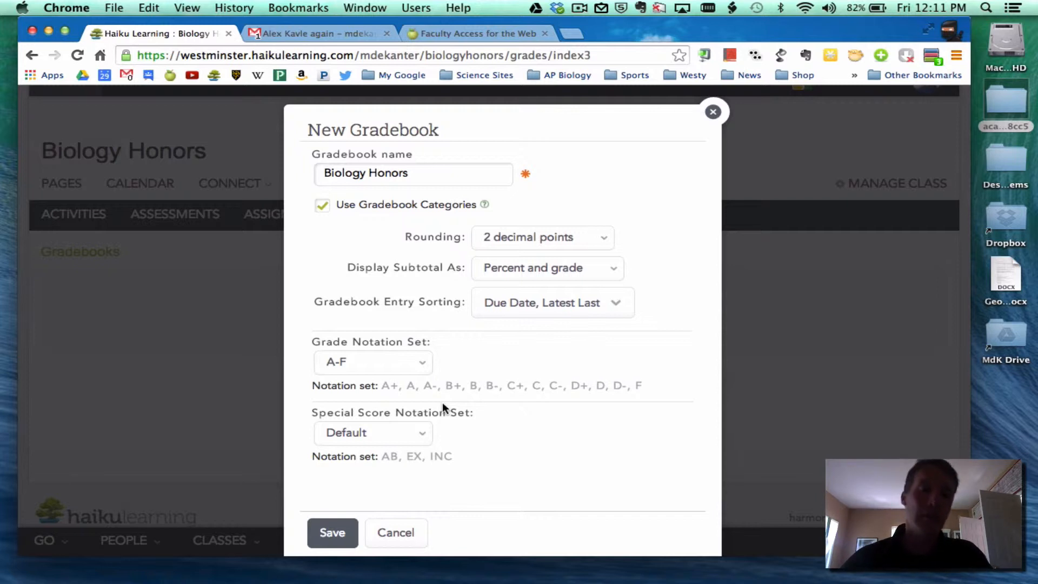
{"action": "left_click", "coordinate": [425, 433]}
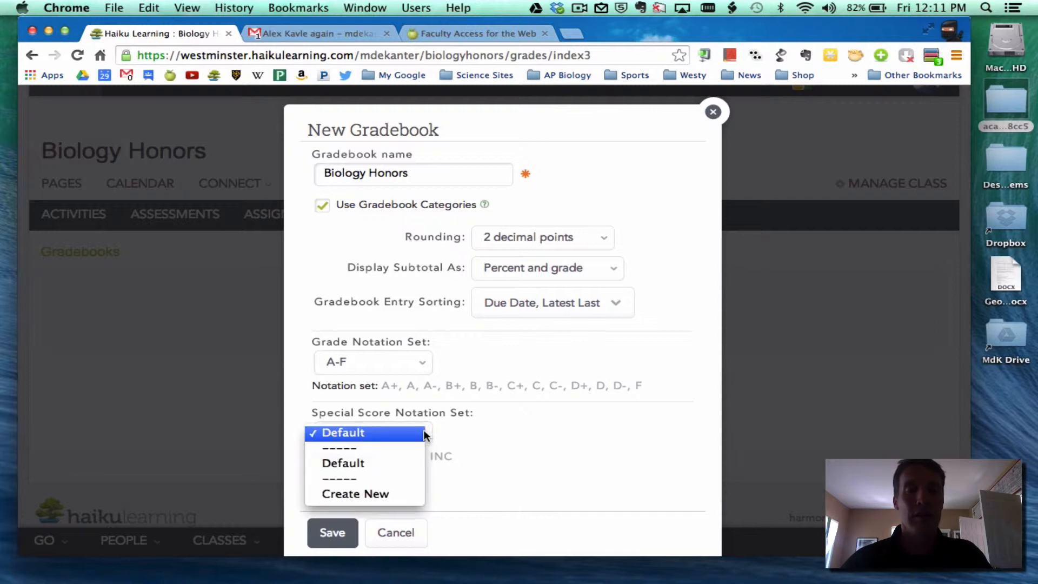
{"action": "left_click", "coordinate": [358, 462]}
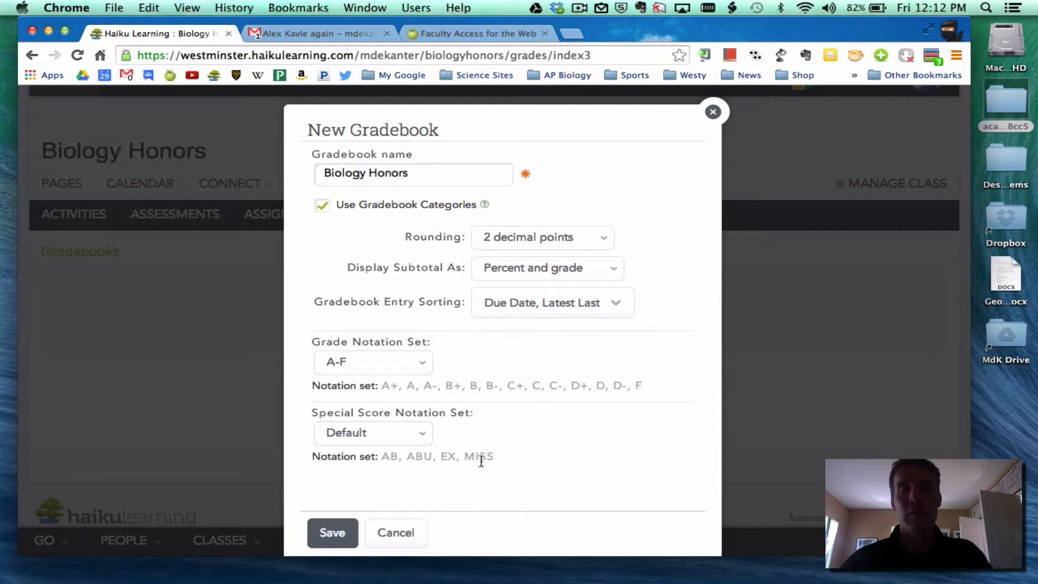
{"action": "left_click", "coordinate": [330, 536]}
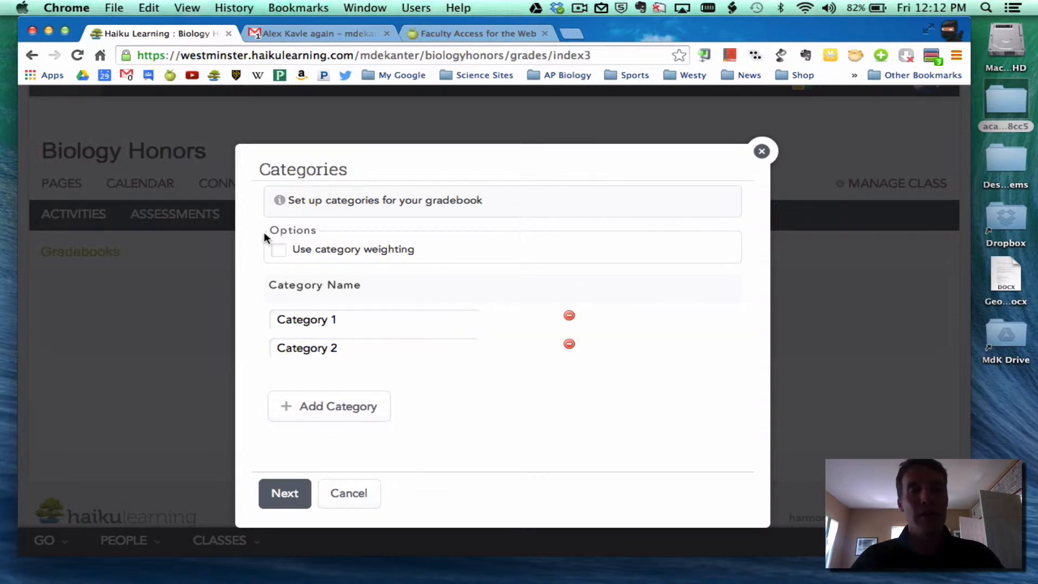
Leave category weighting off and rename the two default categories as Entry Quizzes and Quizzes.
{"action": "left_click", "coordinate": [274, 244]}
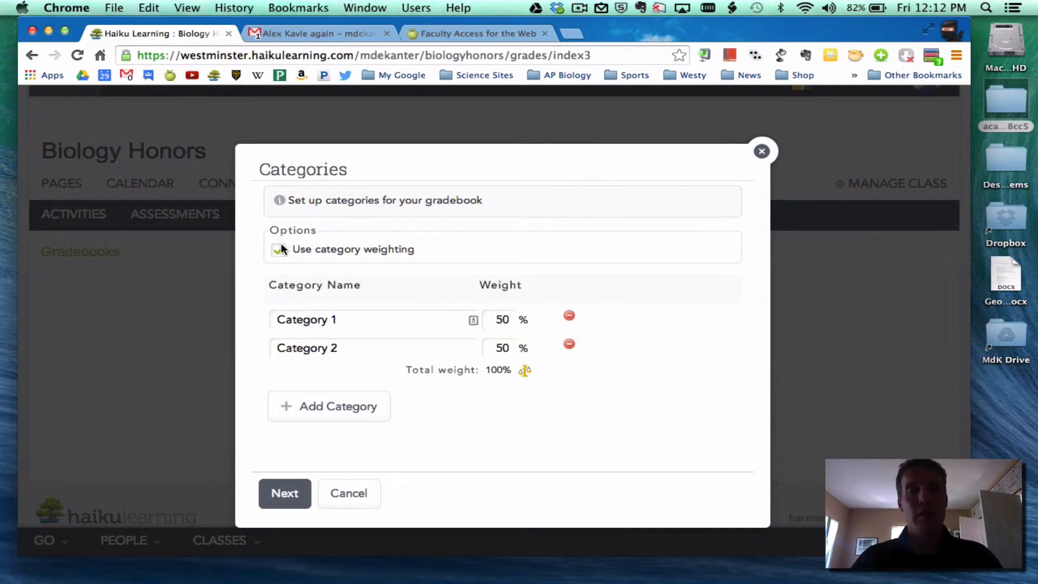
{"action": "left_click", "coordinate": [279, 249]}
{"action": "left_click_drag", "start_coordinate": [355, 322], "coordinate": [228, 321]}
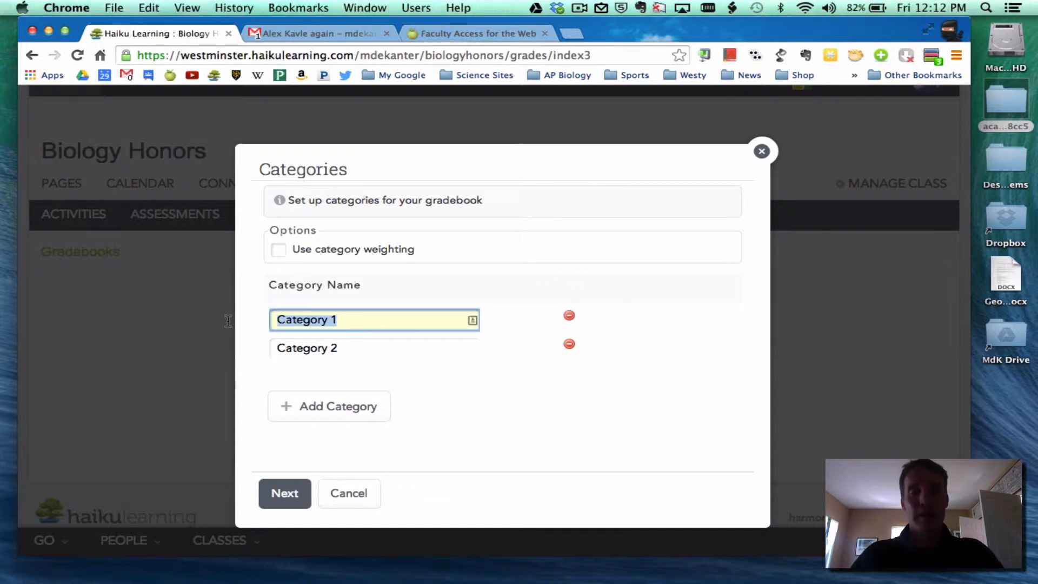
{"action": "type", "text": "Entry Quizze"}
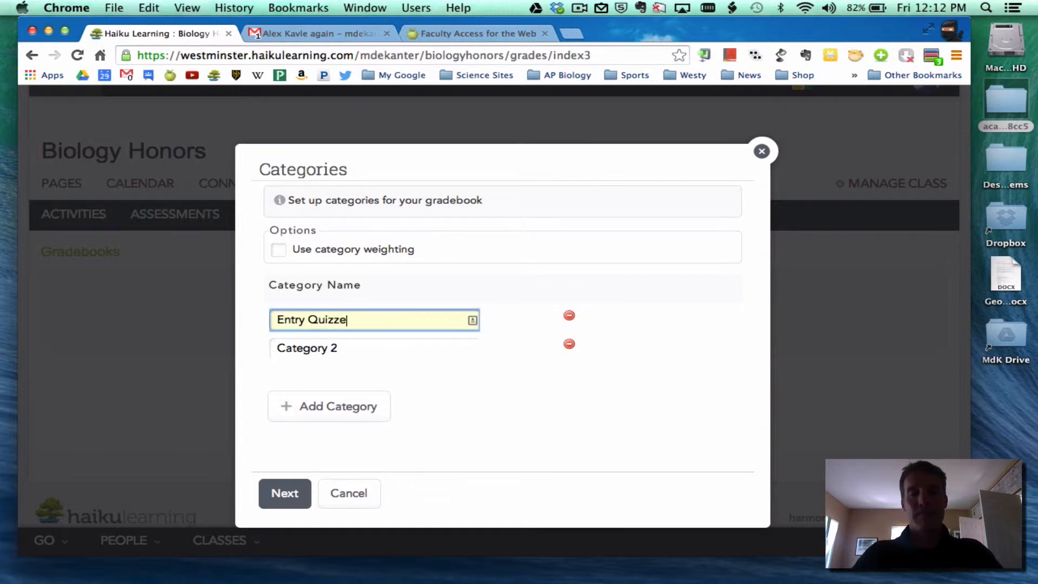
{"action": "type", "text": "s"}
{"action": "key", "text": "Tab"}
{"action": "type", "text": "Quizz"}
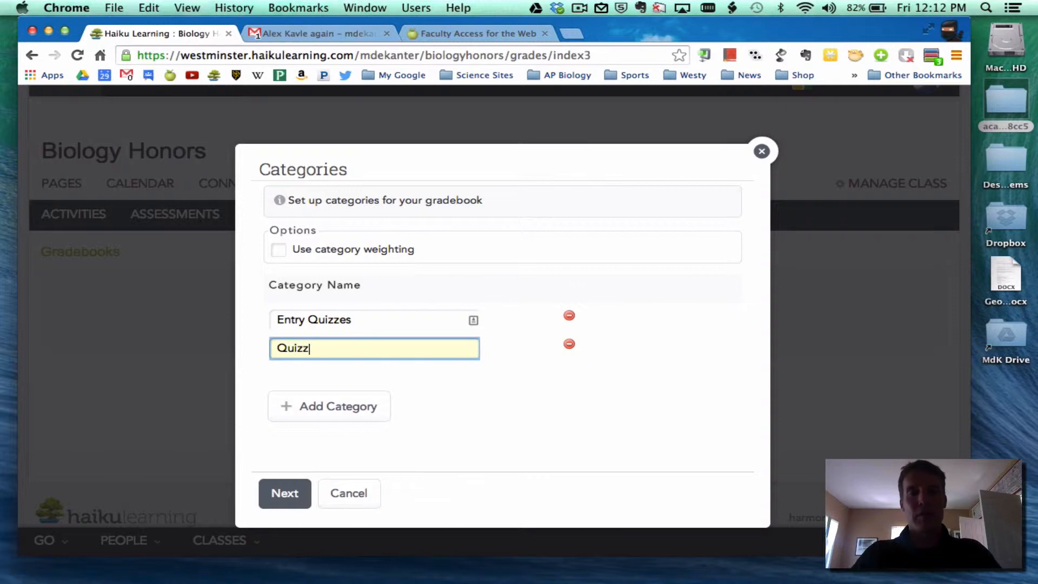
{"action": "type", "text": "es"}
{"action": "key", "text": "Tab"}
Add the categories Tests, Presentations and Miscellaneous, and finish the category setup.
{"action": "left_click", "coordinate": [313, 406]}
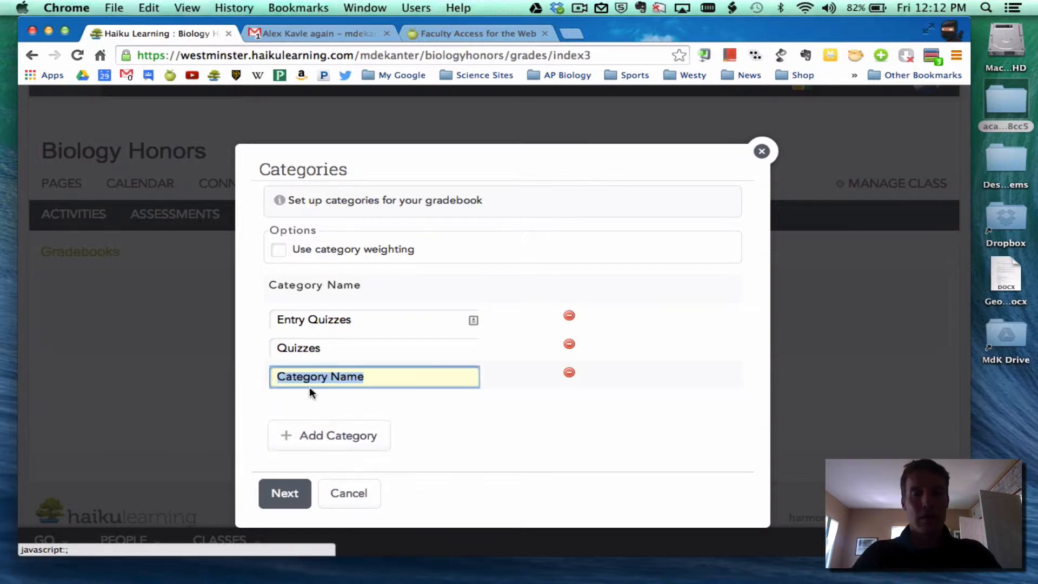
{"action": "type", "text": "Tests"}
{"action": "left_click", "coordinate": [347, 444]}
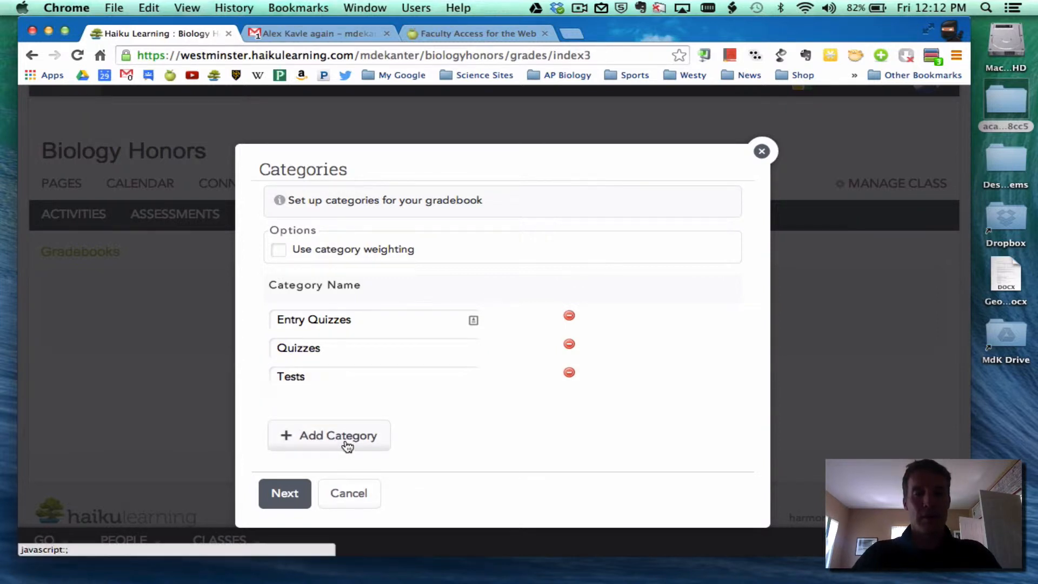
{"action": "type", "text": "Presentatio"}
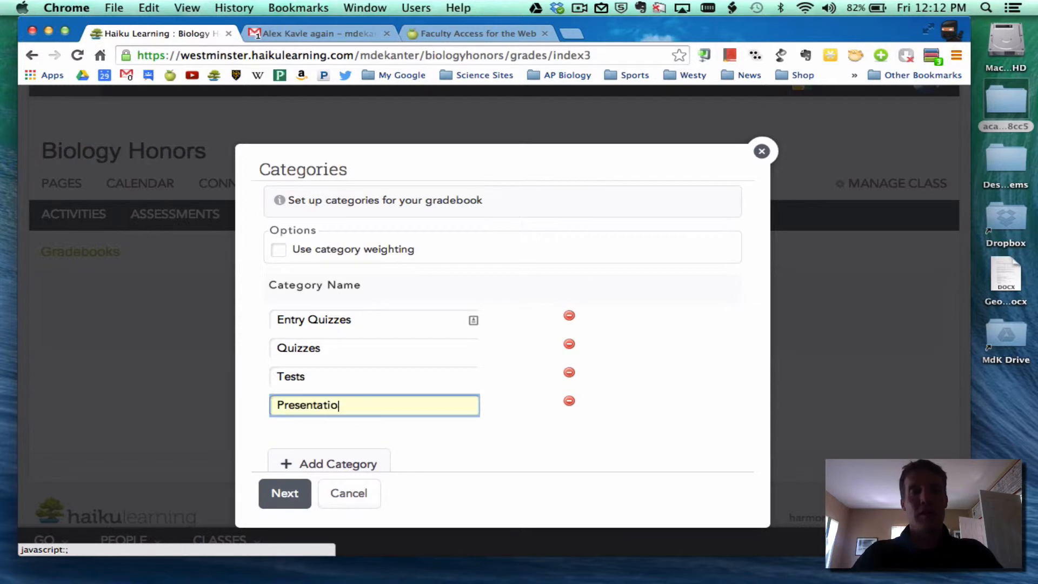
{"action": "type", "text": "ns"}
{"action": "left_click", "coordinate": [324, 464]}
{"action": "type", "text": "Mis"}
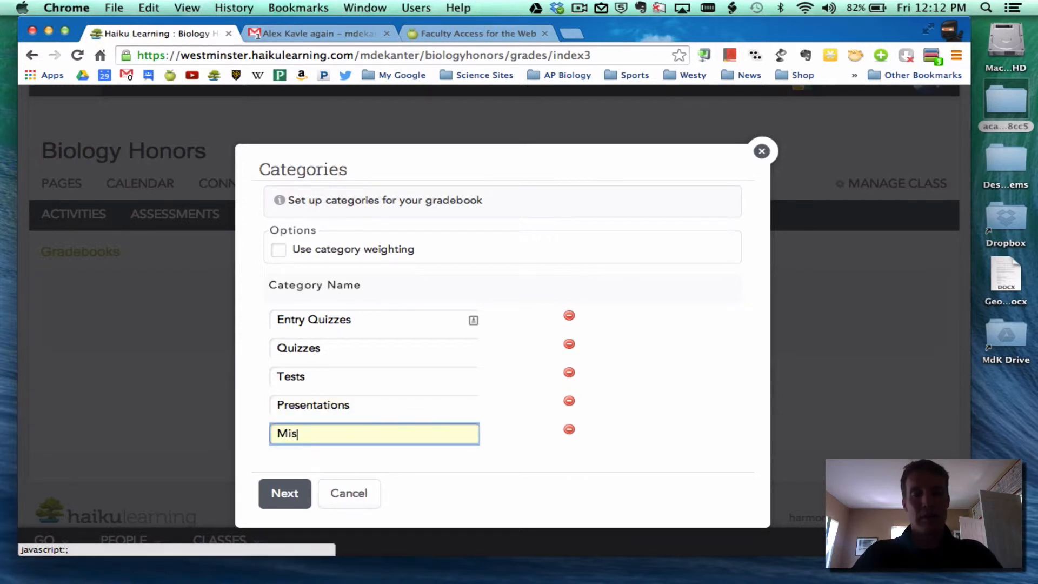
{"action": "type", "text": "cellaneous"}
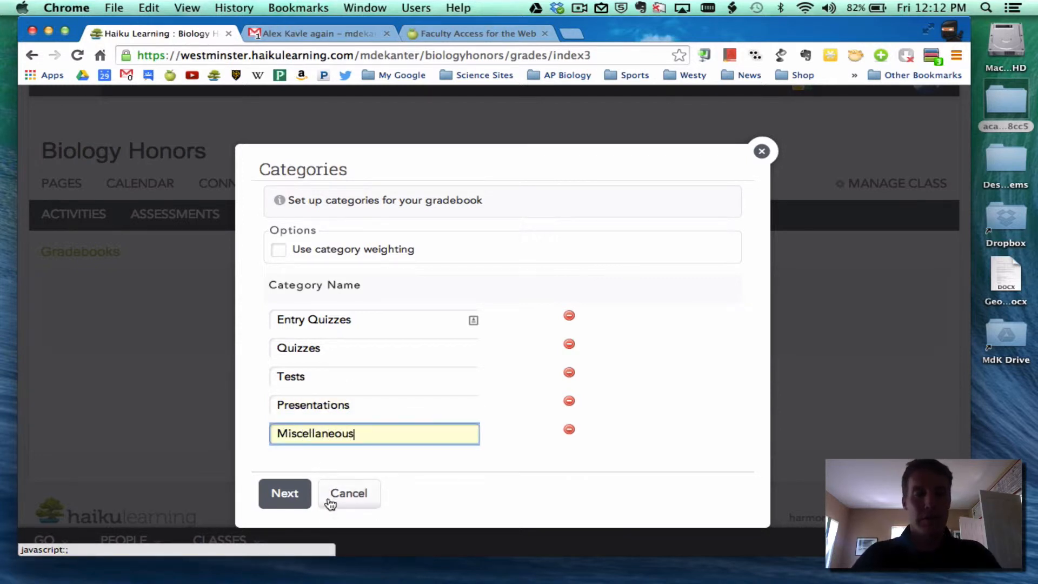
{"action": "left_click", "coordinate": [271, 495]}
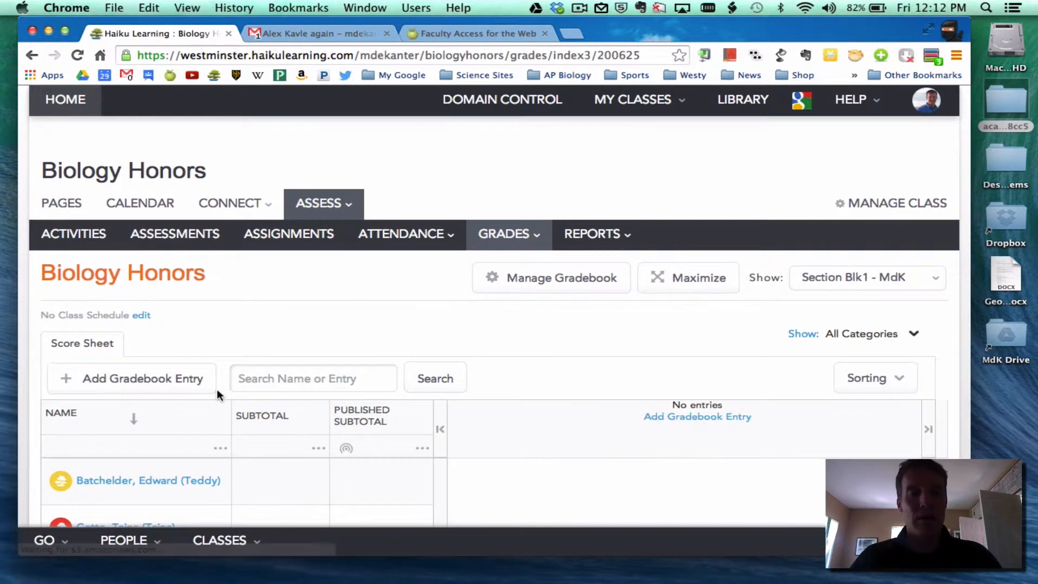
Look over the score sheet's student roster and the class section choices, and maximize the gradebook view.
{"action": "scroll", "coordinate": [216, 388], "scroll_direction": "down", "scroll_amount": 5}
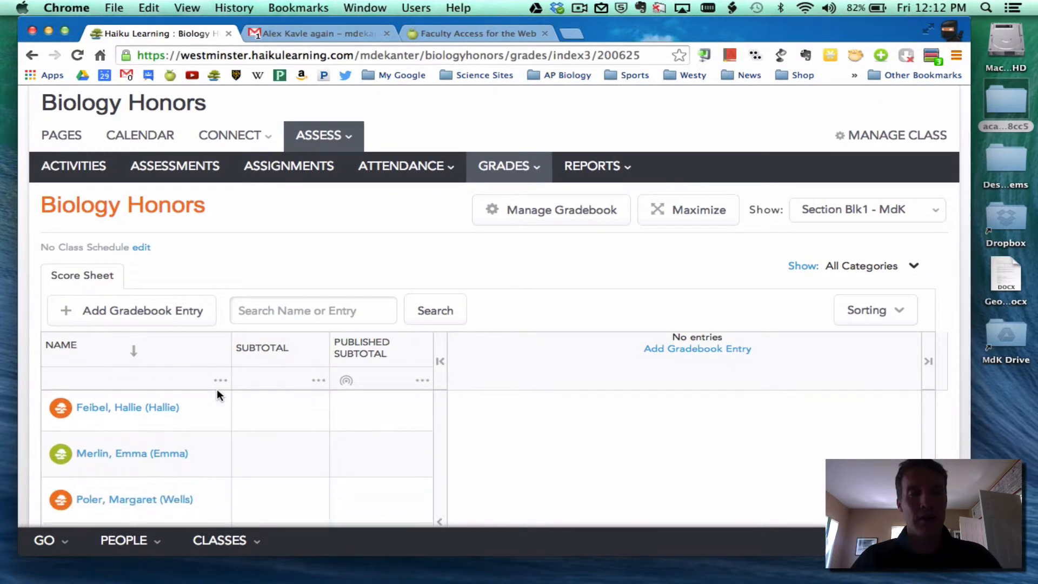
{"action": "scroll", "coordinate": [216, 388], "scroll_direction": "down", "scroll_amount": 2}
{"action": "scroll", "coordinate": [216, 388], "scroll_direction": "up", "scroll_amount": 6}
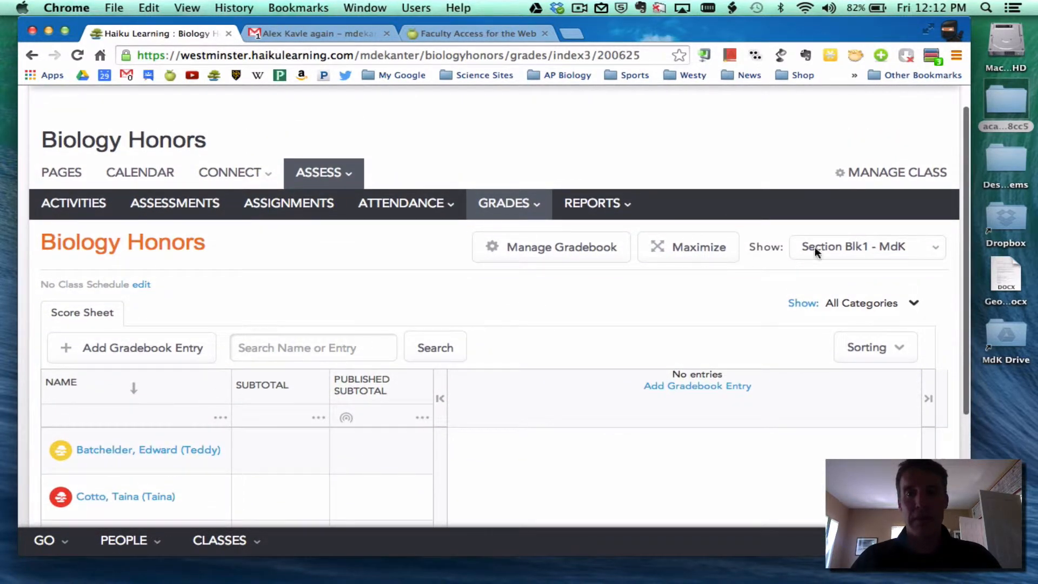
{"action": "left_click", "coordinate": [874, 245]}
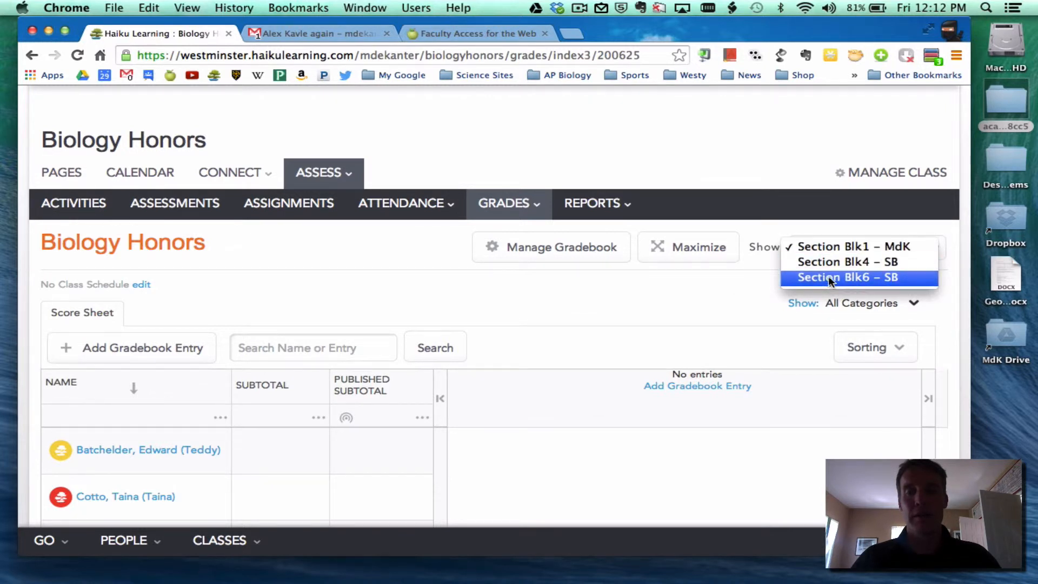
{"action": "left_click", "coordinate": [719, 284]}
{"action": "left_click", "coordinate": [702, 247]}
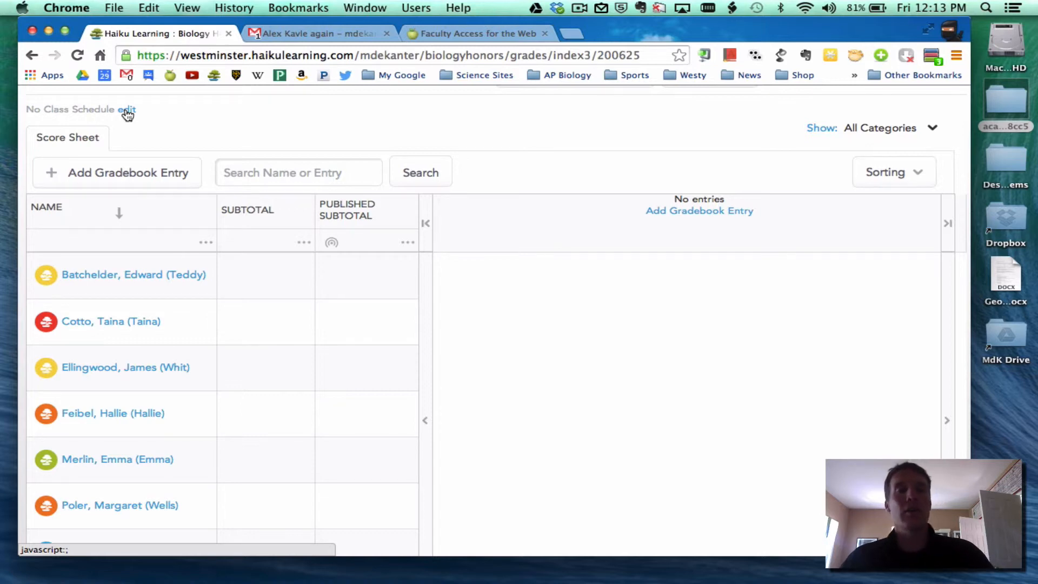
Apply the 2014 - 2015 Academic Year (Westminster School) schedule to the class and close the class settings.
{"action": "left_click", "coordinate": [127, 111]}
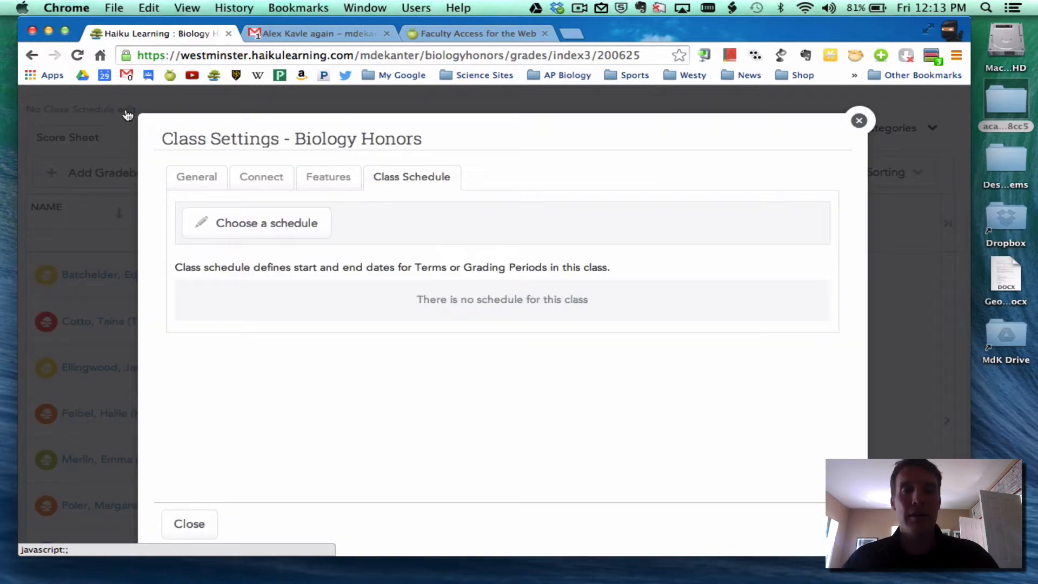
{"action": "left_click", "coordinate": [274, 237]}
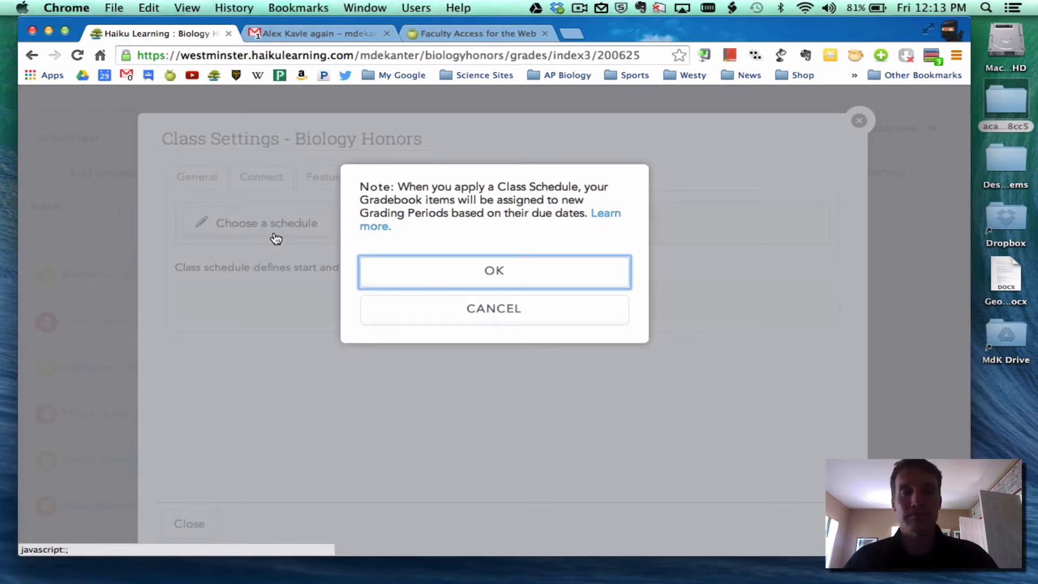
{"action": "left_click", "coordinate": [424, 273]}
{"action": "left_click", "coordinate": [338, 238]}
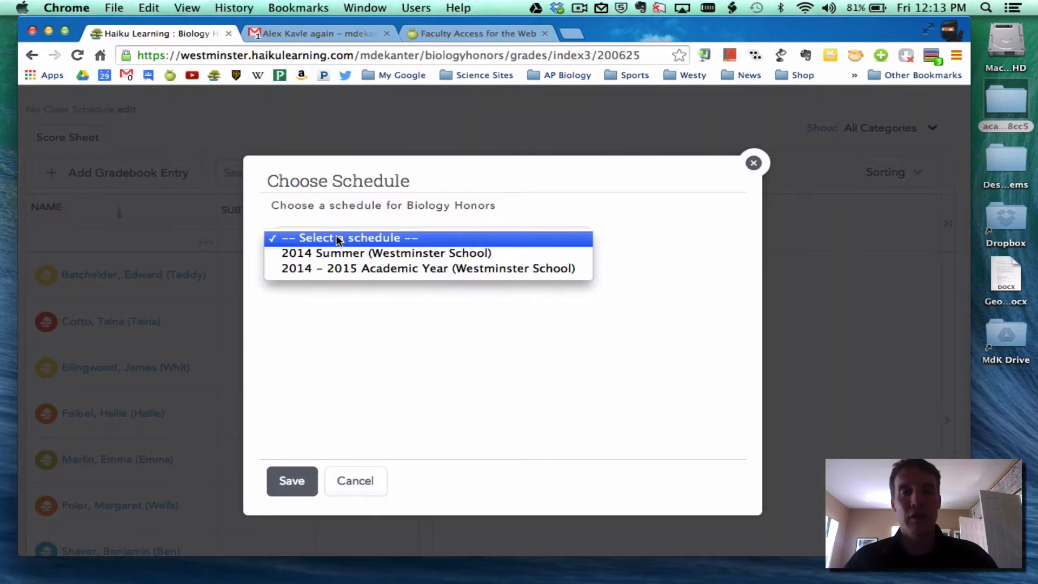
{"action": "left_click", "coordinate": [337, 270]}
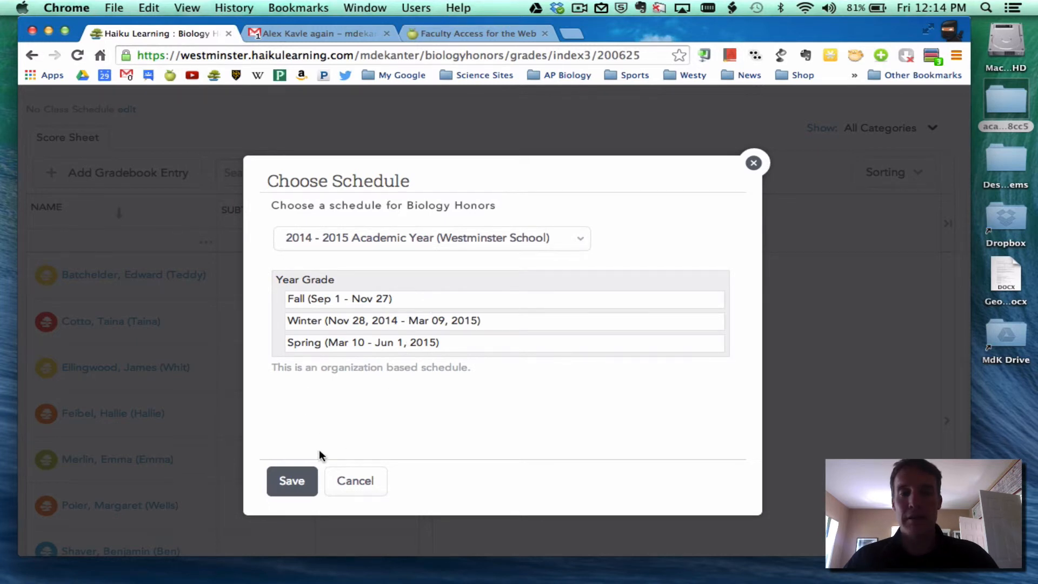
{"action": "left_click", "coordinate": [284, 485]}
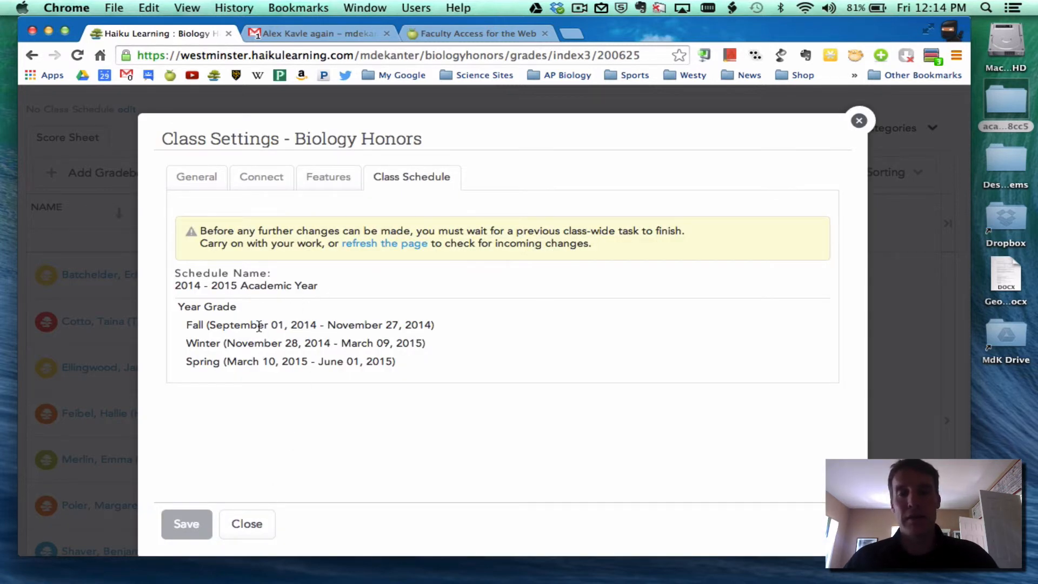
{"action": "left_click", "coordinate": [224, 526]}
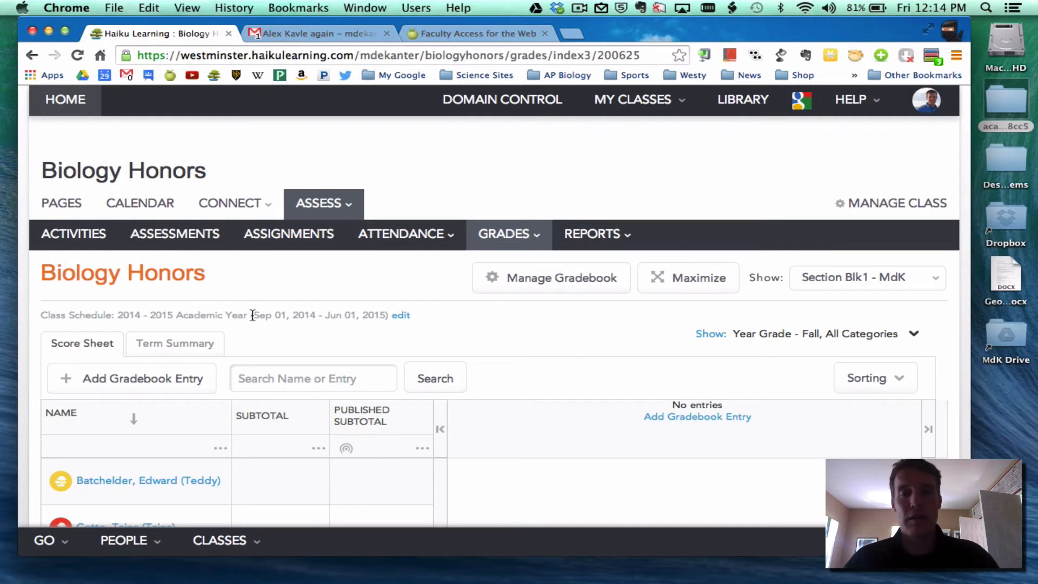
Review the term weights and year grade column in the Term Summary, and return to the score sheet.
{"action": "left_click", "coordinate": [162, 349]}
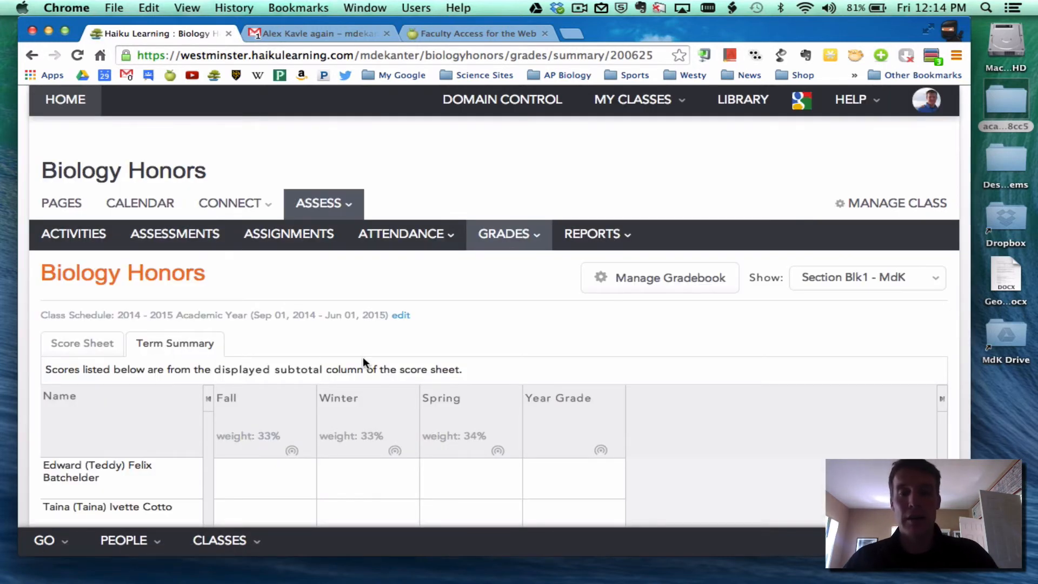
{"action": "scroll", "coordinate": [362, 359], "scroll_direction": "down", "scroll_amount": 1}
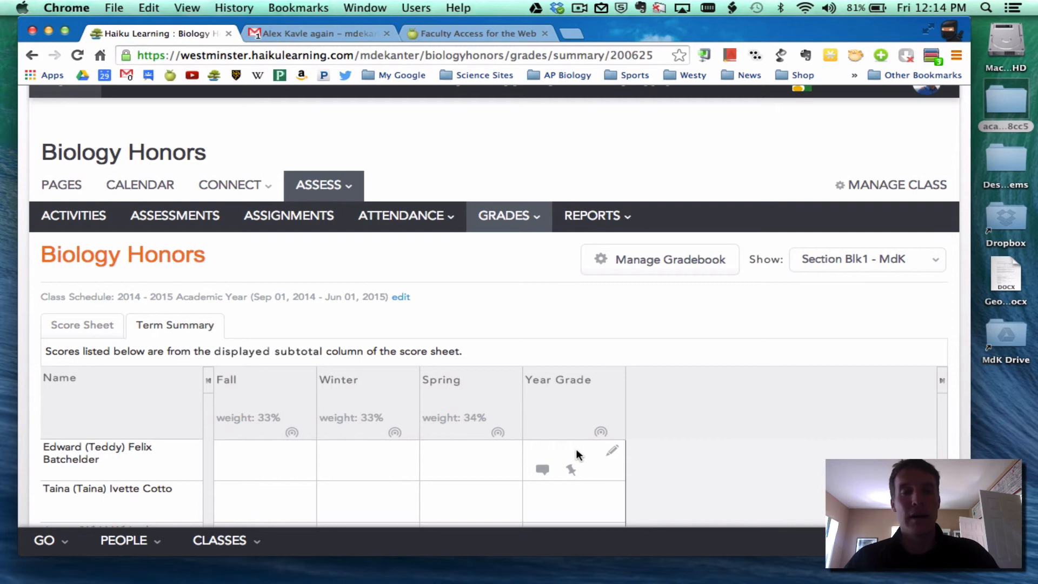
{"action": "left_click", "coordinate": [93, 334]}
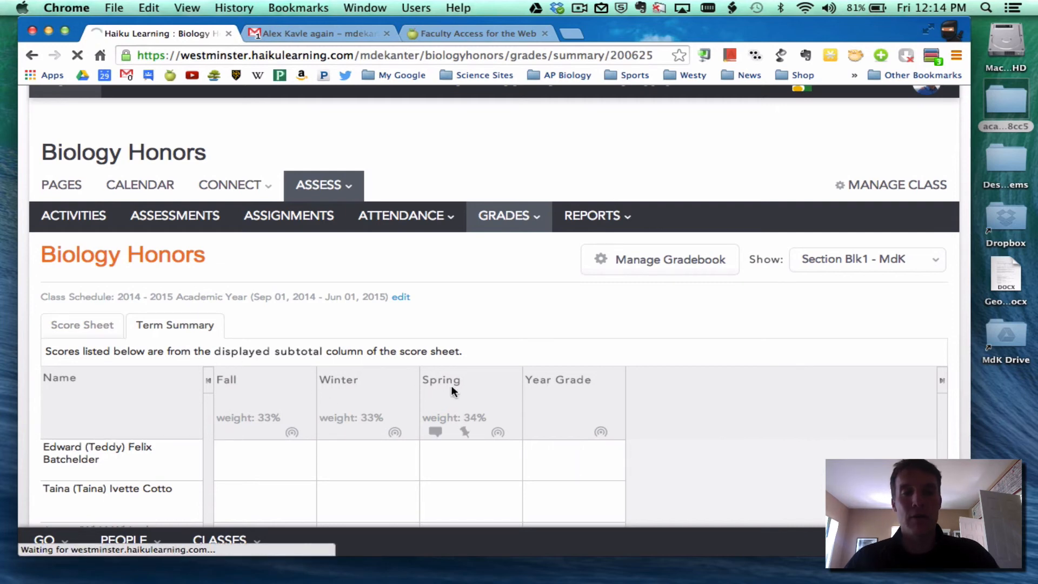